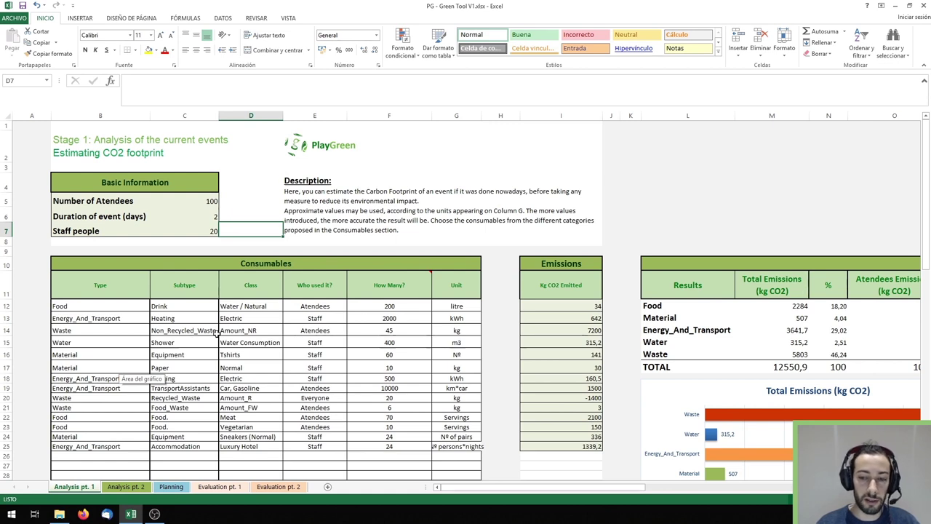
# Check the dropdown options of the Food and Equipment/Tshirts rows, keeping their values
pyautogui.click(106, 306)
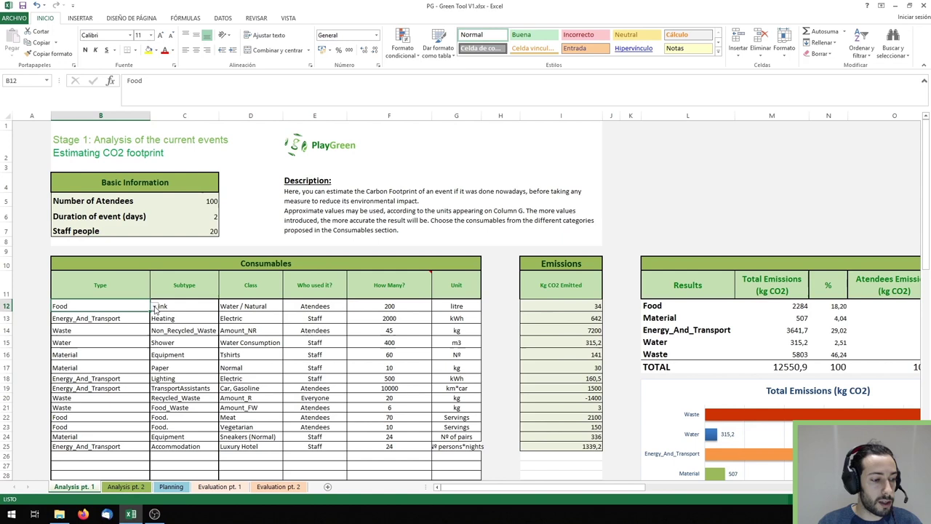
pyautogui.click(154, 307)
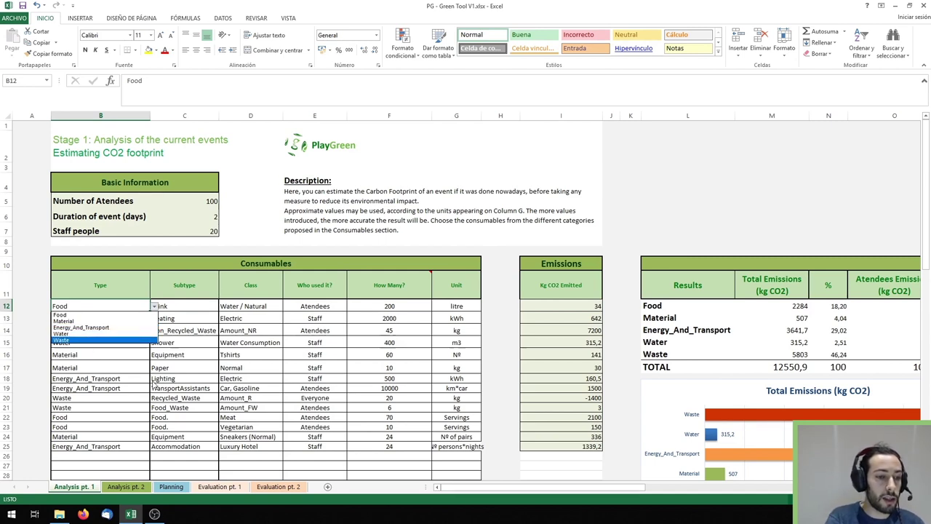
pyautogui.press('Escape')
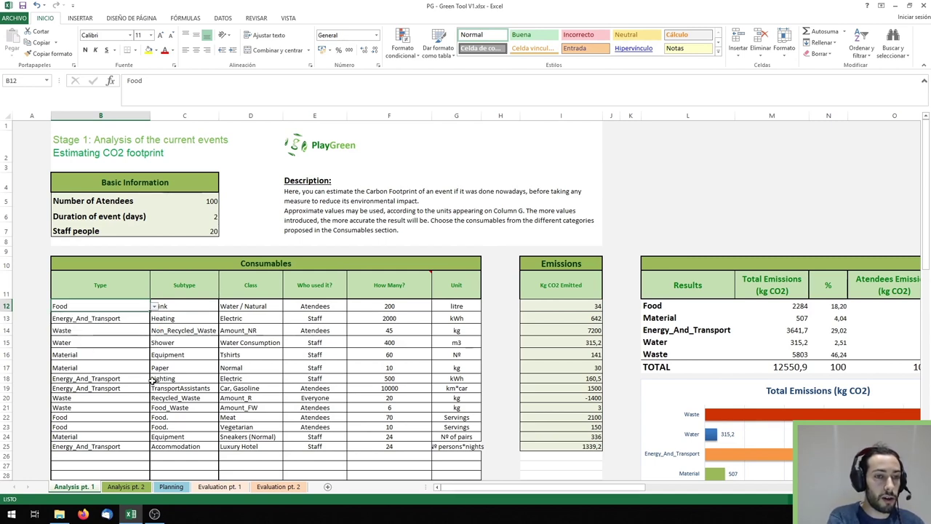
pyautogui.click(110, 357)
pyautogui.click(182, 354)
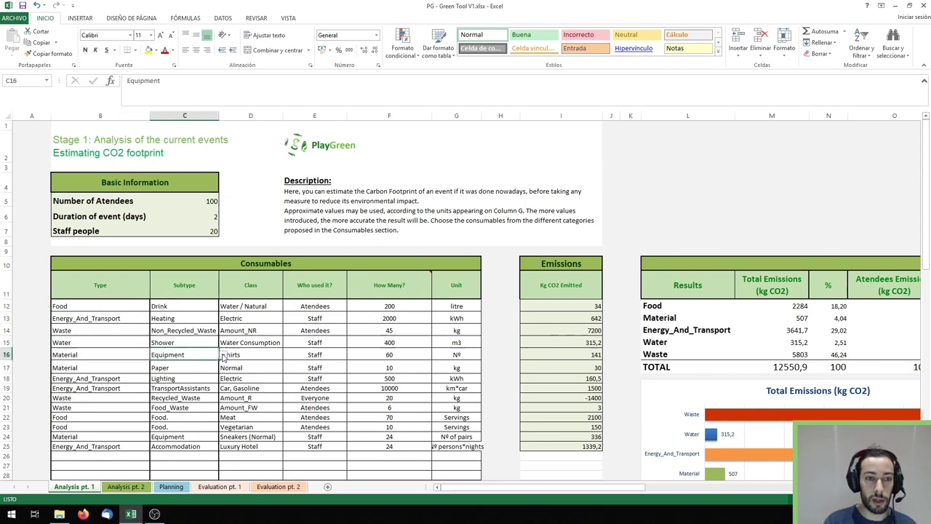
pyautogui.click(224, 355)
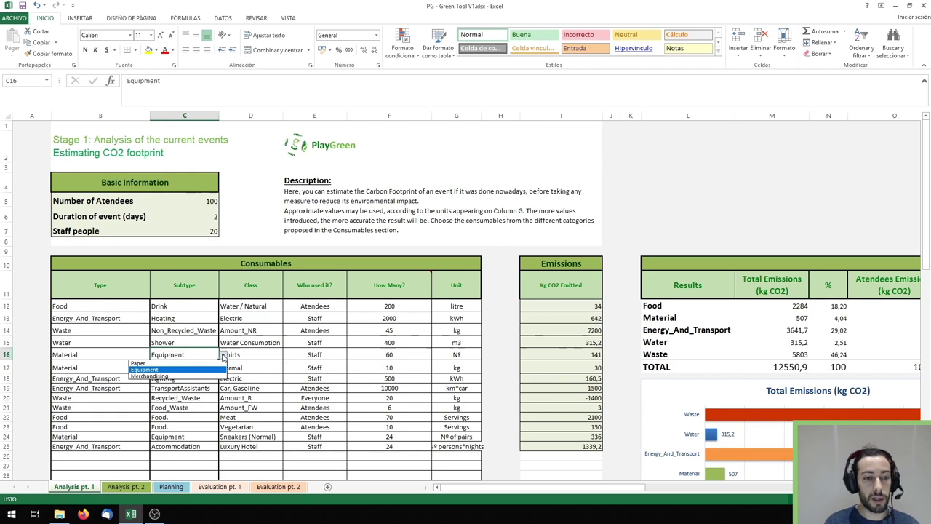
pyautogui.click(224, 355)
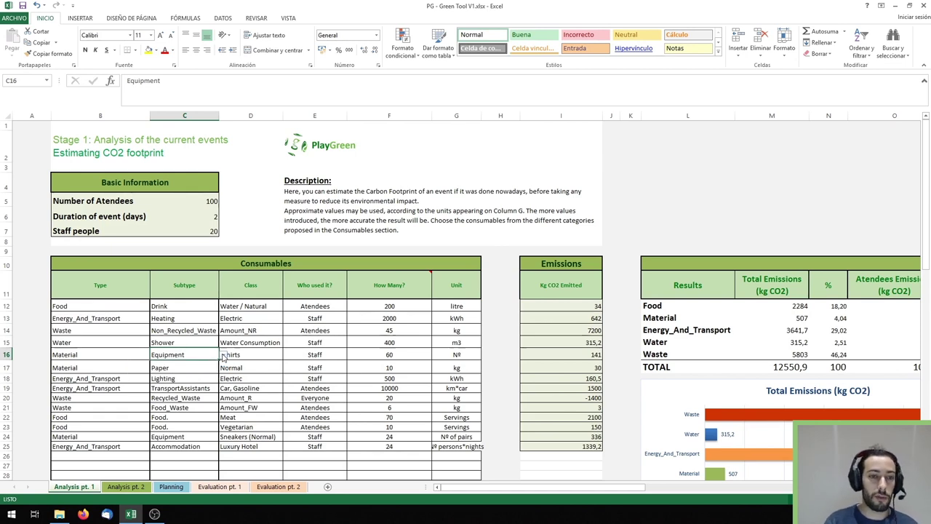
pyautogui.click(256, 354)
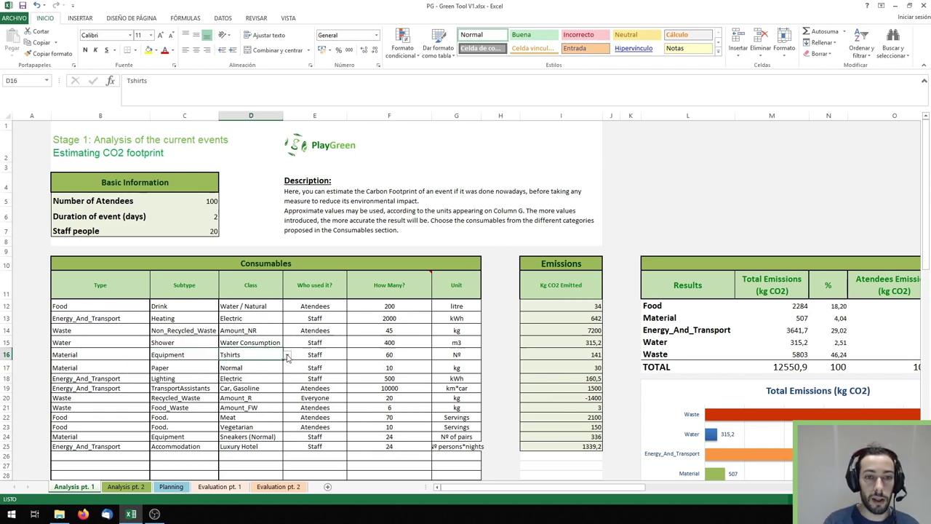
pyautogui.click(288, 355)
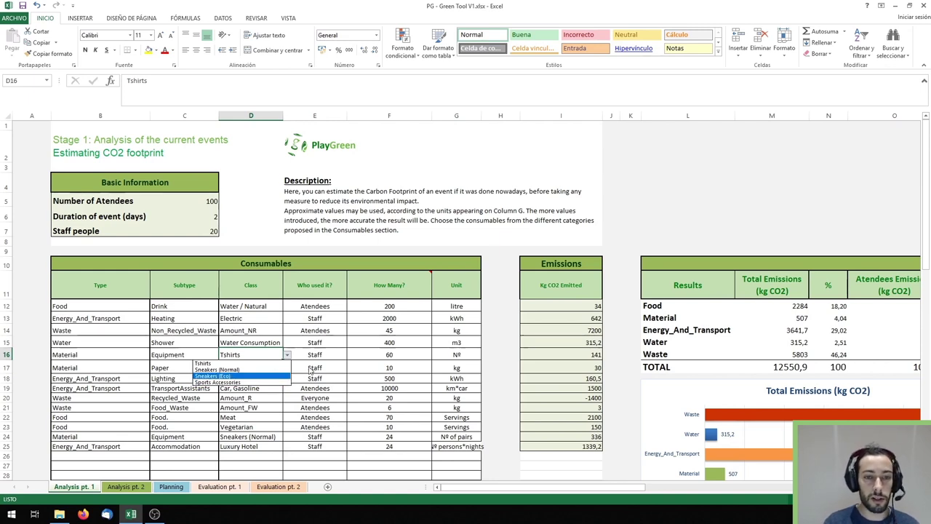
pyautogui.press('Escape')
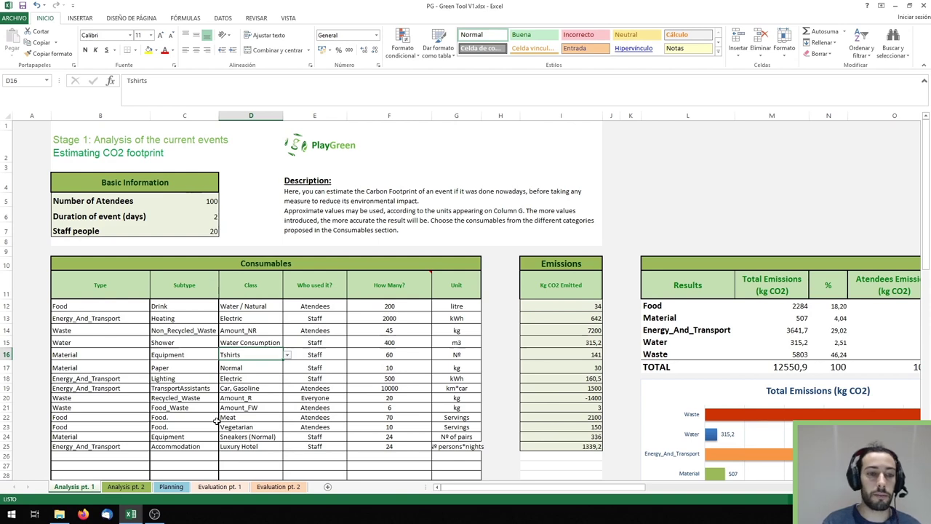
# In row 26, set type Energy_And_Transport, subtype TransportDistributors and class Car, Gasoline
pyautogui.click(99, 455)
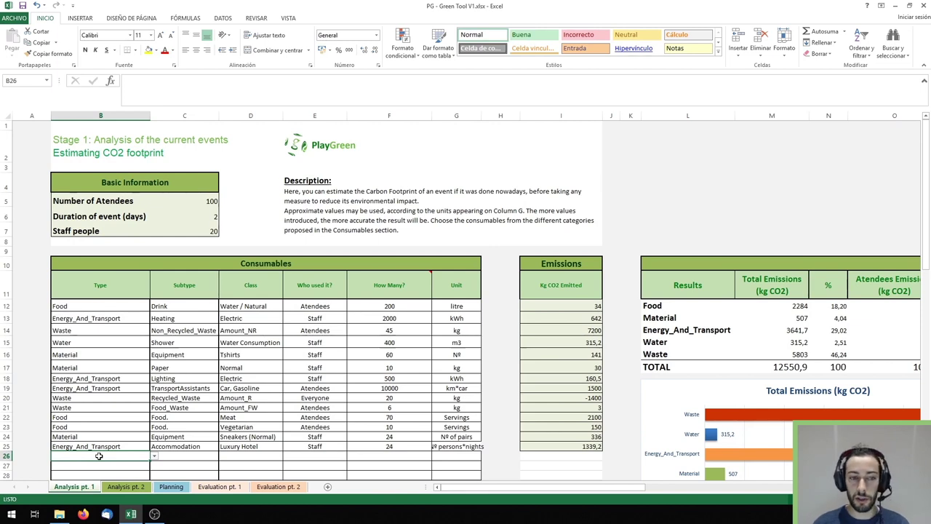
pyautogui.click(154, 456)
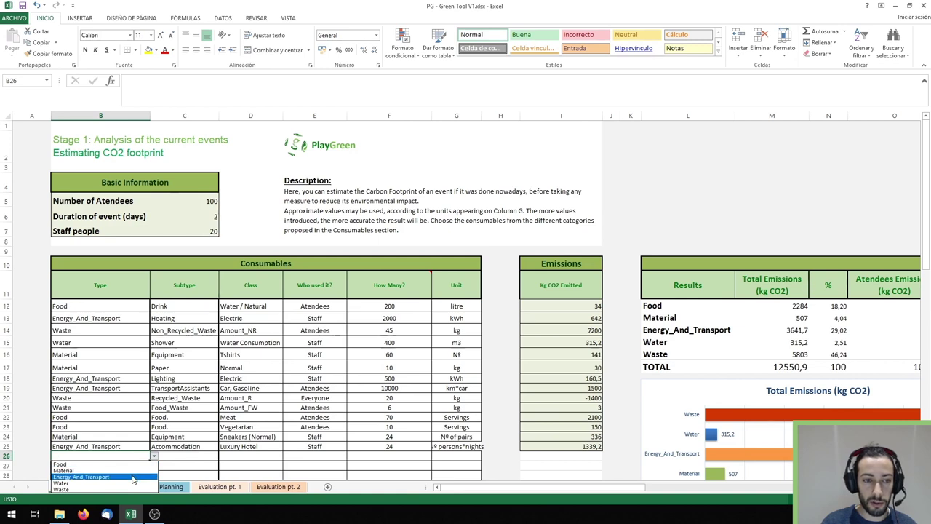
pyautogui.click(133, 477)
pyautogui.click(195, 455)
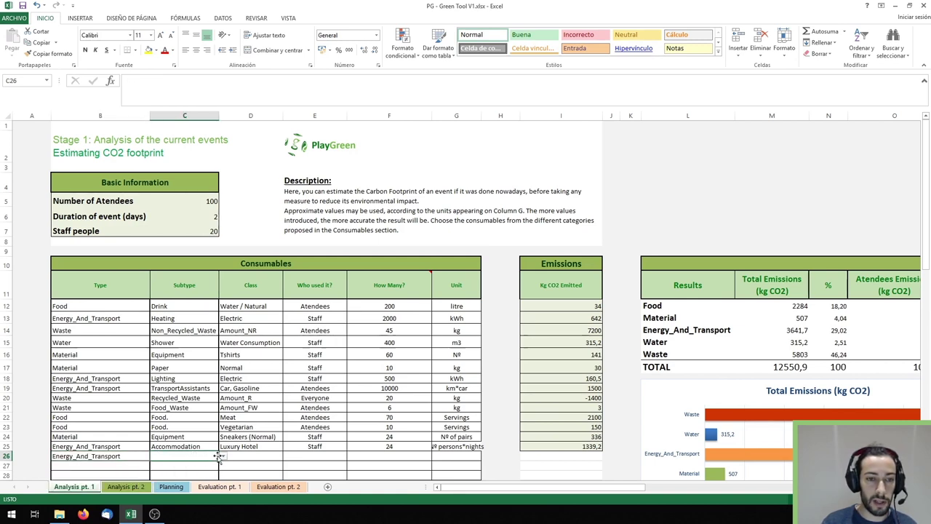
pyautogui.click(223, 457)
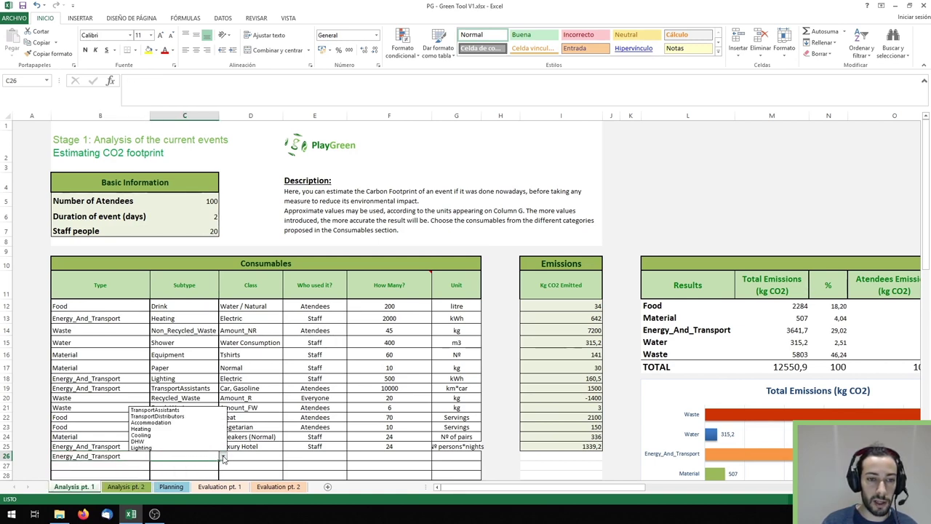
pyautogui.click(196, 416)
pyautogui.click(259, 457)
pyautogui.click(286, 456)
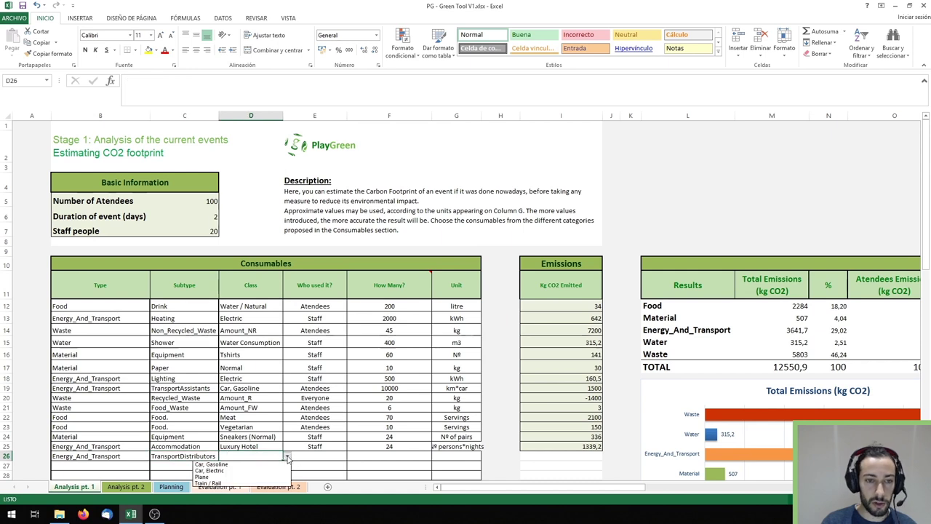
pyautogui.click(248, 466)
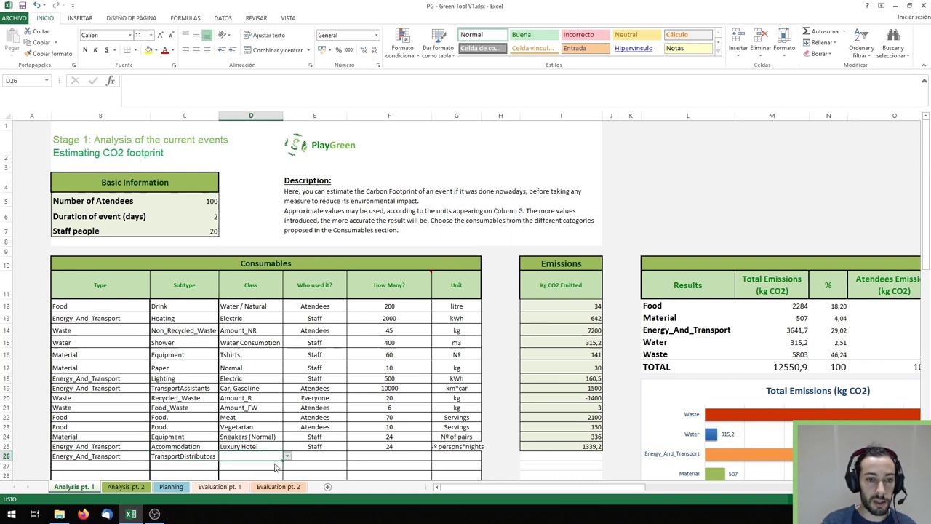
# Mark the new row as used by Staff with quantity 400 km*car
pyautogui.click(311, 456)
pyautogui.click(350, 458)
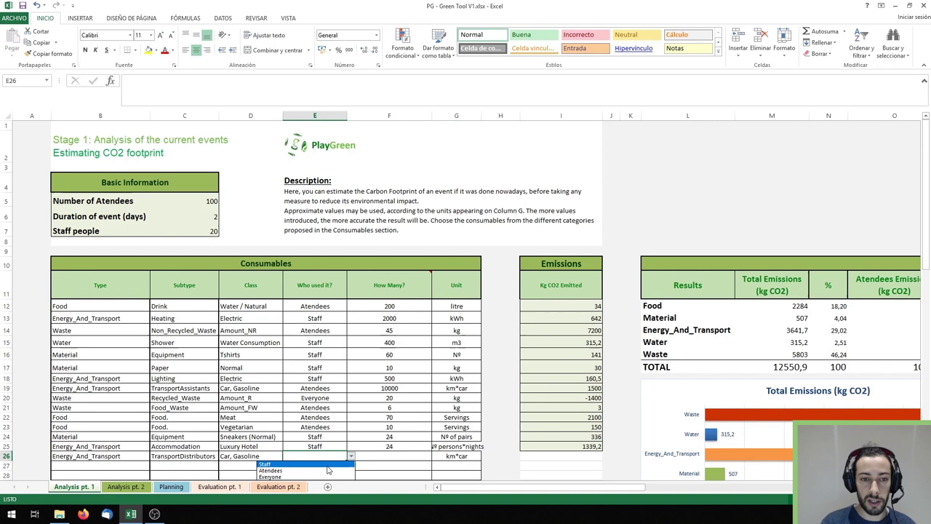
pyautogui.click(326, 466)
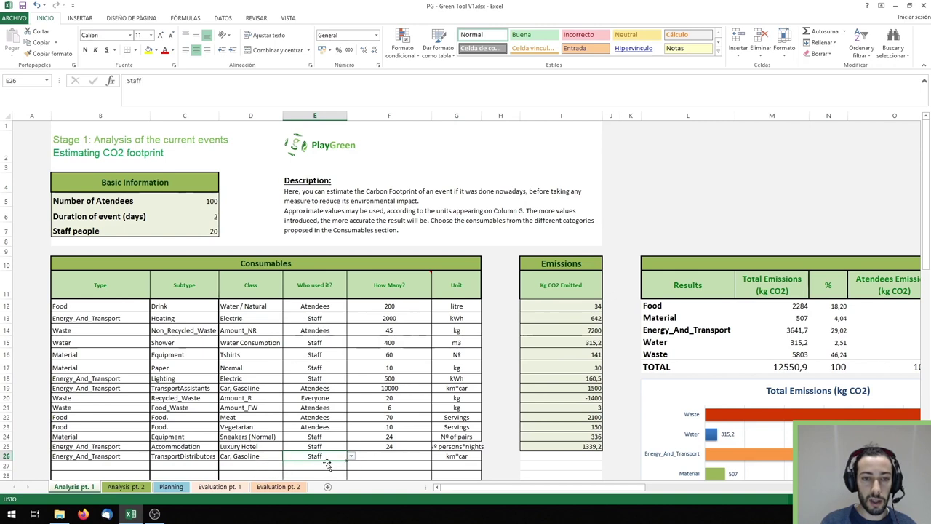
pyautogui.click(426, 456)
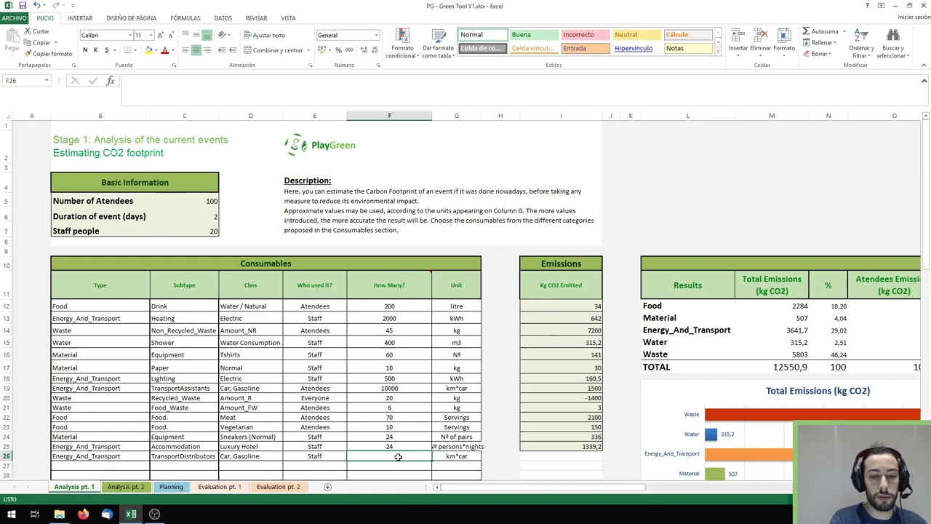
pyautogui.write('400')
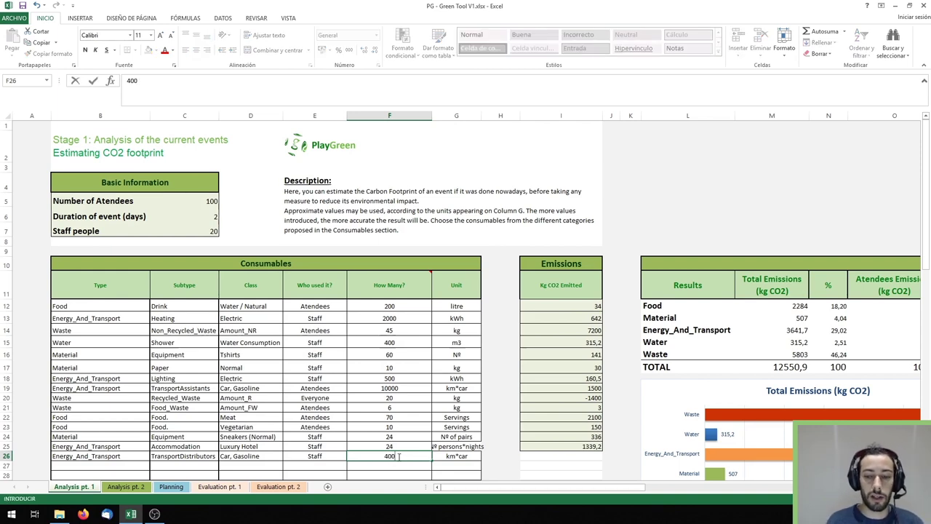
pyautogui.press('Return')
pyautogui.click(398, 456)
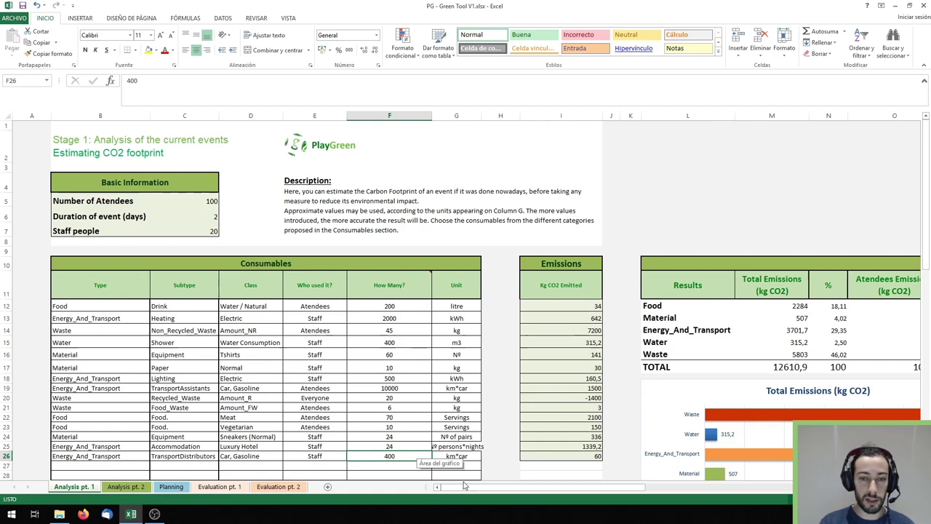
pyautogui.moveTo(469, 489); pyautogui.dragTo(601, 483)
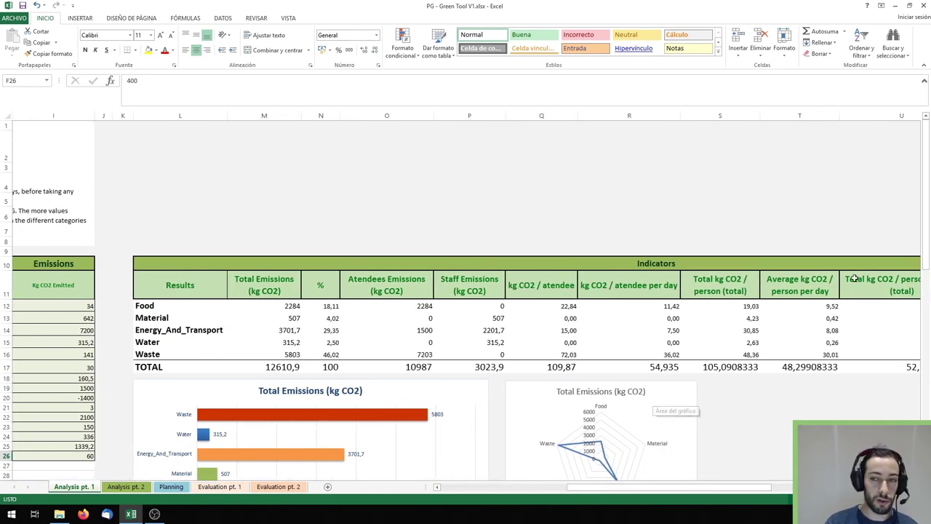
pyautogui.moveTo(927, 229); pyautogui.dragTo(928, 274)
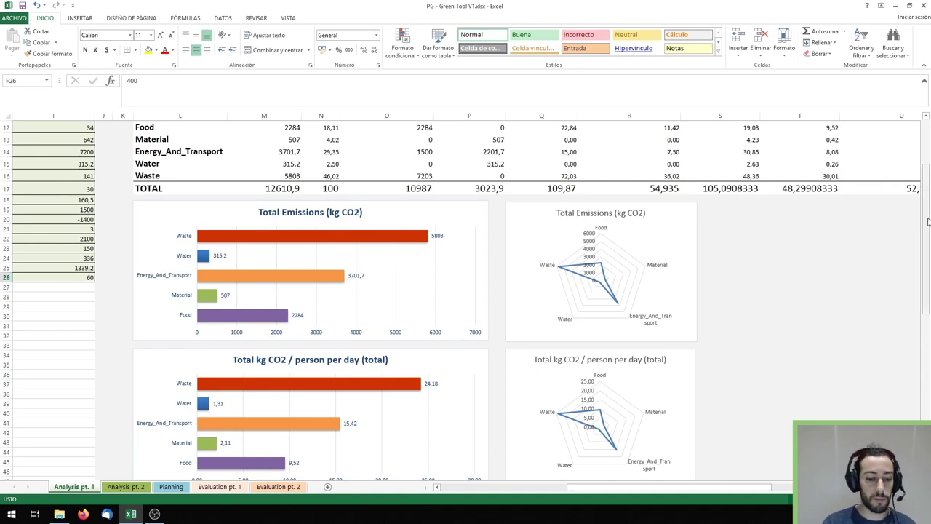
pyautogui.moveTo(928, 222); pyautogui.dragTo(928, 298)
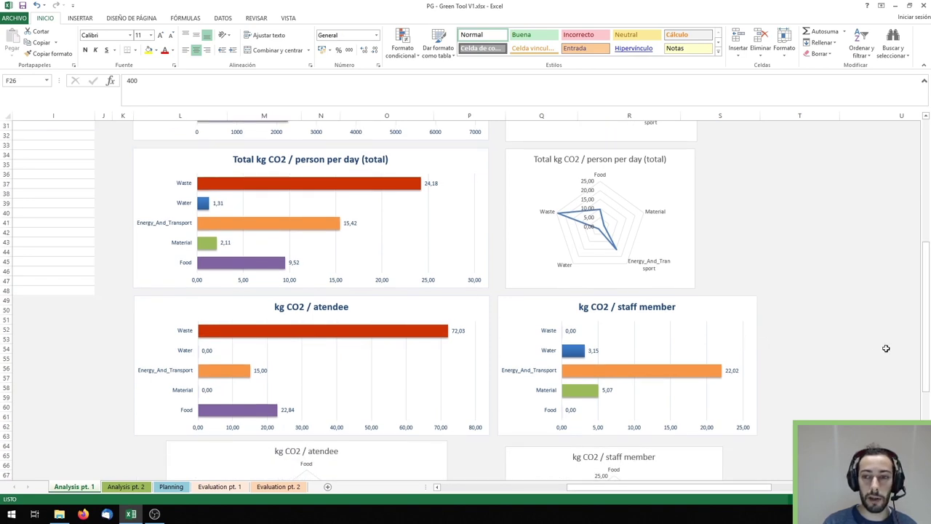
pyautogui.moveTo(928, 360); pyautogui.dragTo(925, 277)
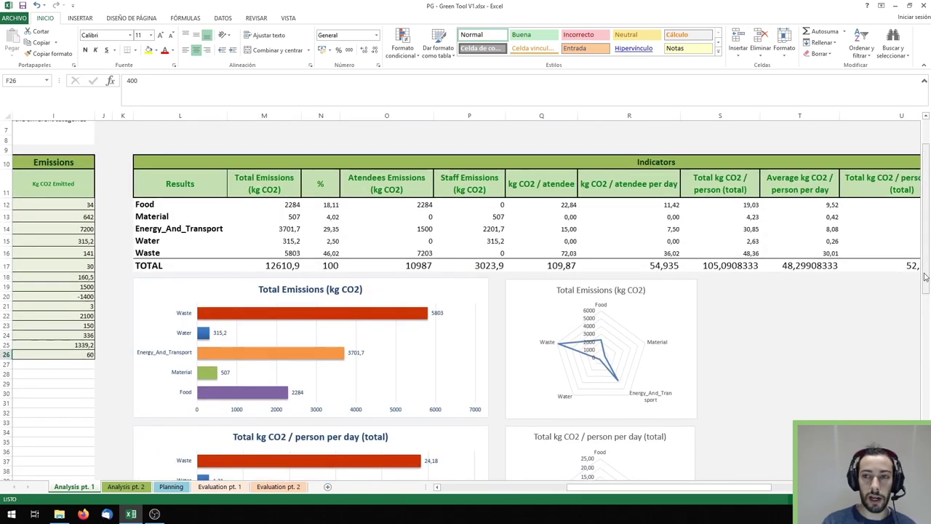
pyautogui.moveTo(928, 237); pyautogui.dragTo(927, 214)
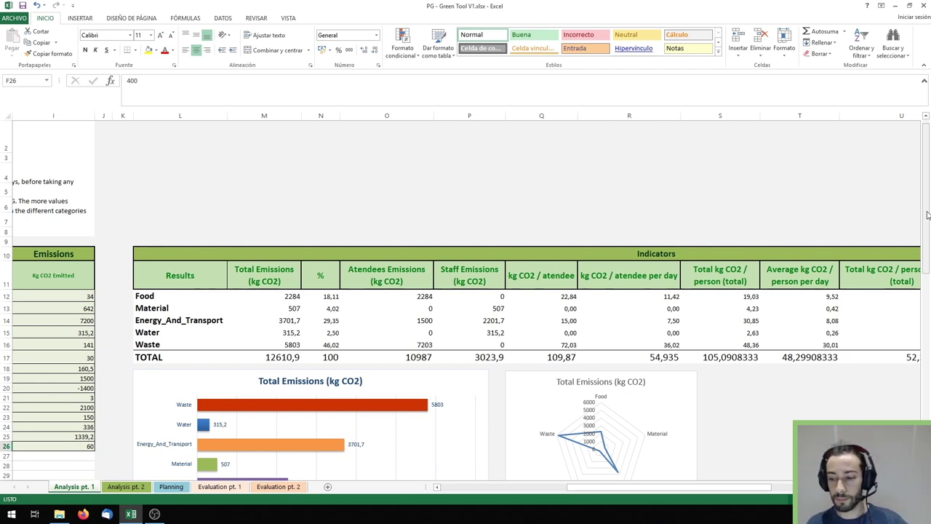
# Go to Analysis pt. 2 and step through the meat, recycling and waste impact rows
pyautogui.hotkey('ctrl', 'pagedown')
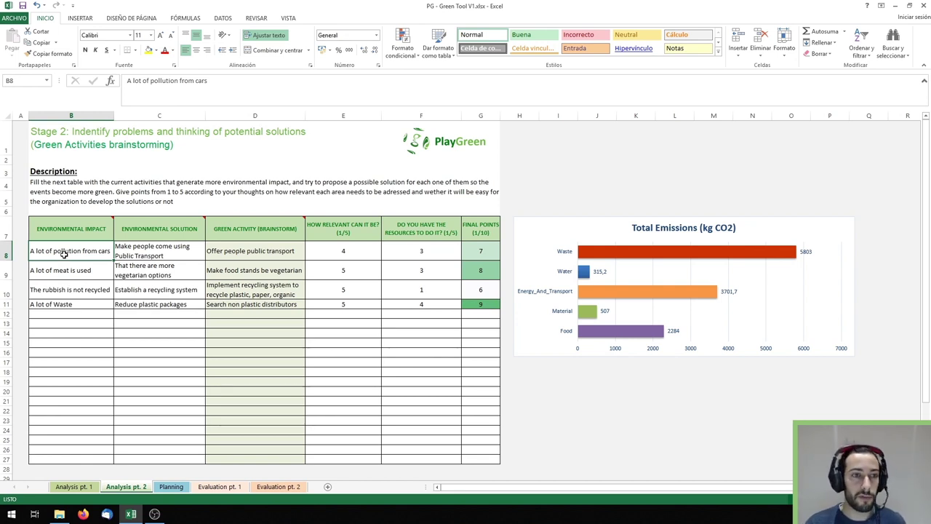
pyautogui.press('Down')
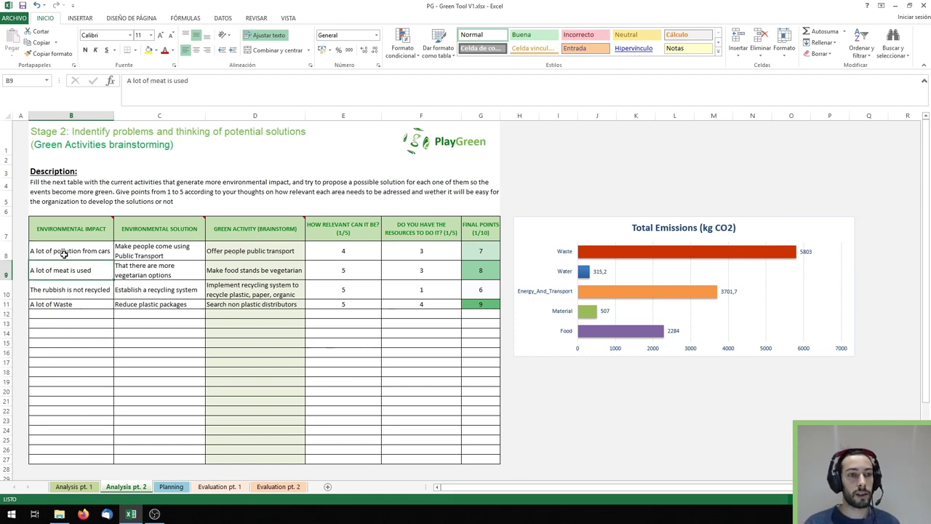
pyautogui.press('Down')
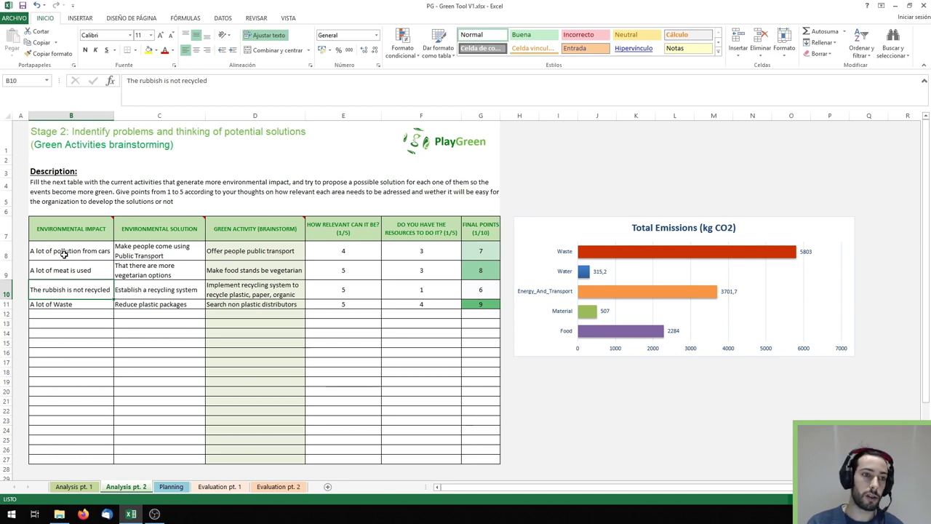
pyautogui.press('Down')
pyautogui.press('Up')
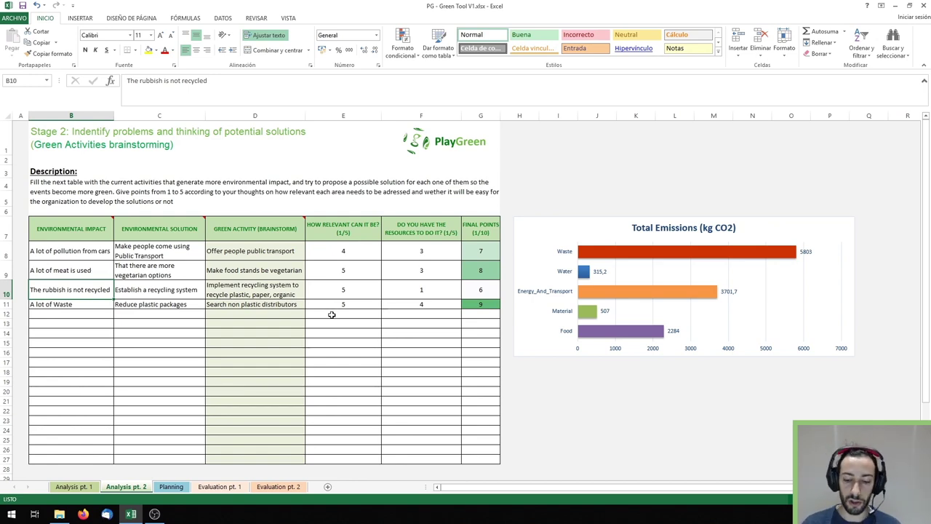
# On the Planning sheet, choose Waste as the recycling activity's impact category in C12
pyautogui.hotkey('ctrl', 'pagedown')
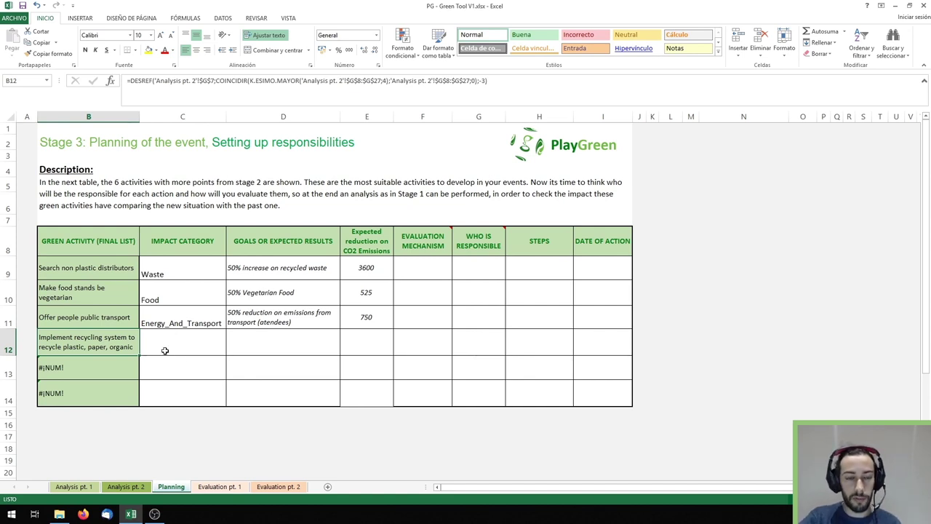
pyautogui.click(208, 353)
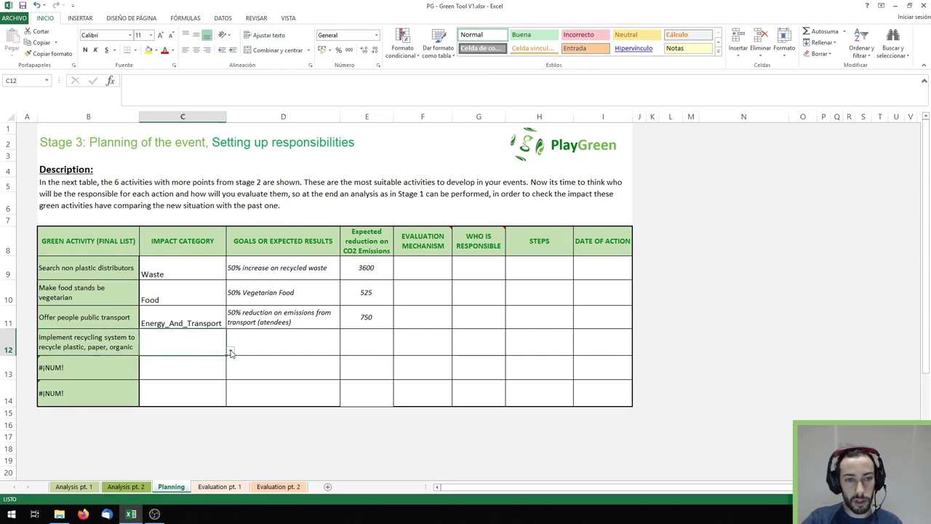
pyautogui.click(231, 352)
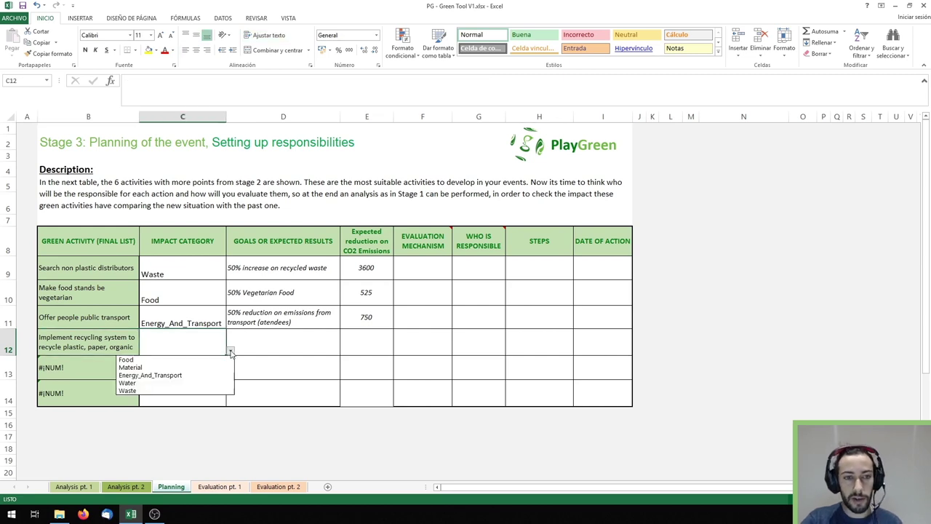
pyautogui.click(195, 392)
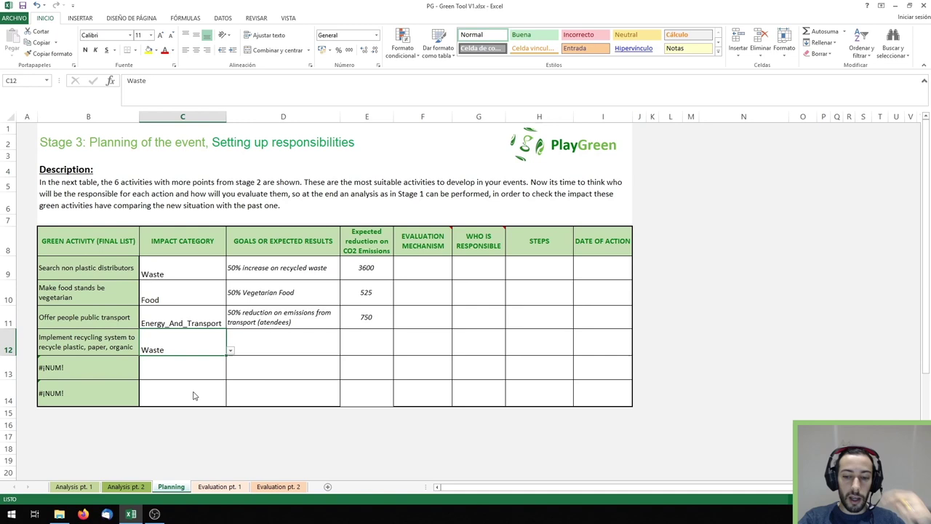
# Pick '50% increase on recycled waste' as the goal in D12, giving a 3600 reduction
pyautogui.click(320, 342)
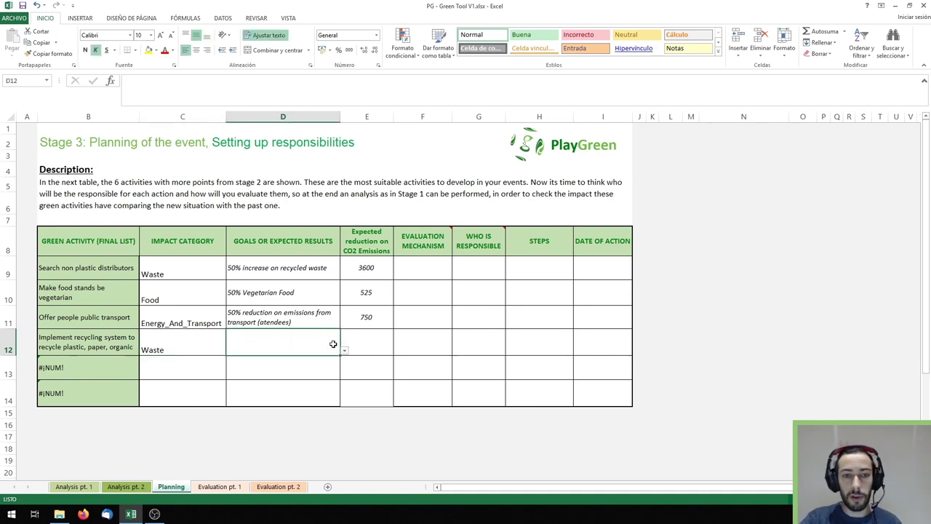
pyautogui.click(344, 352)
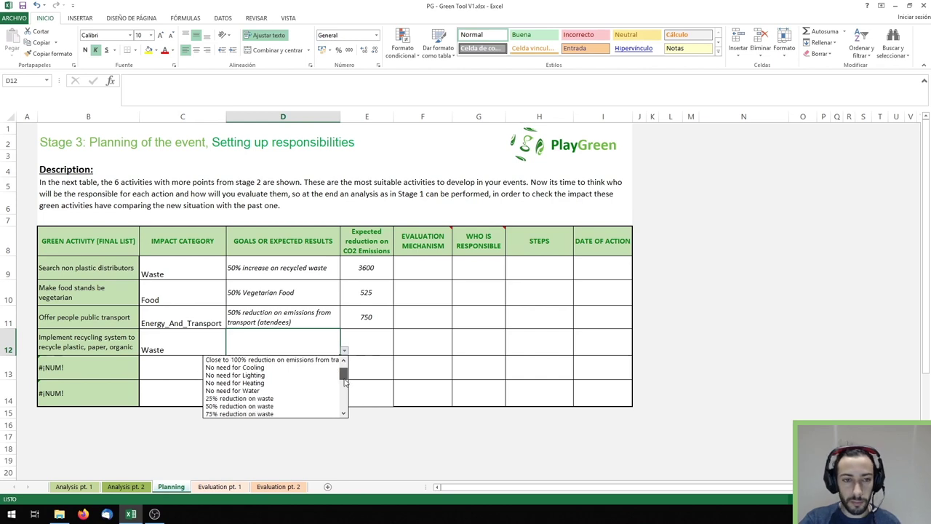
pyautogui.scroll(-2, 344, 384)
pyautogui.scroll(-2, 345, 386)
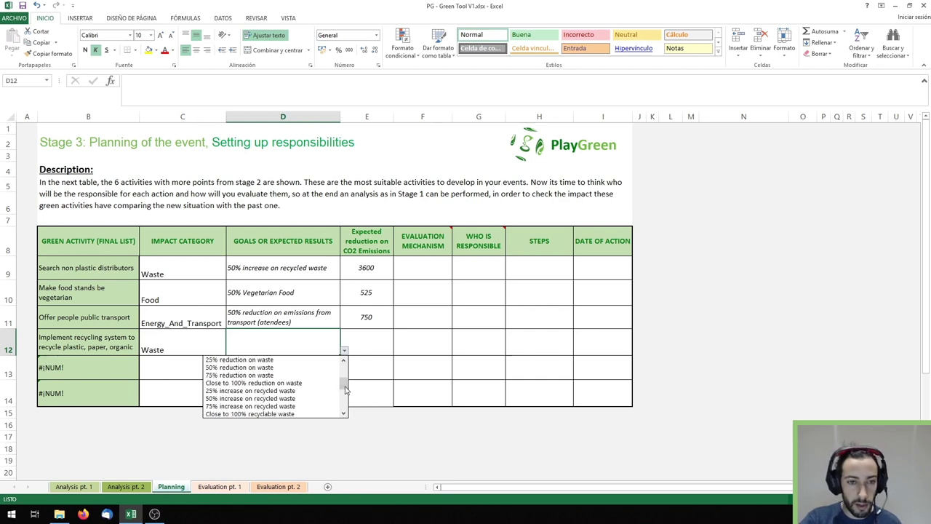
pyautogui.click(295, 399)
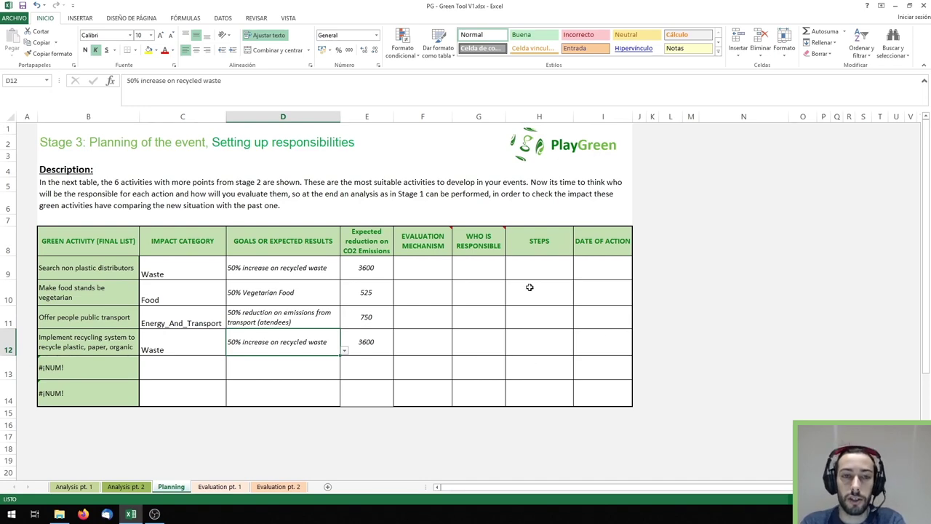
# Move to Evaluation pt. 1 to view the 10446,24 kg CO2 consumables total
pyautogui.hotkey('ctrl', 'pagedown')
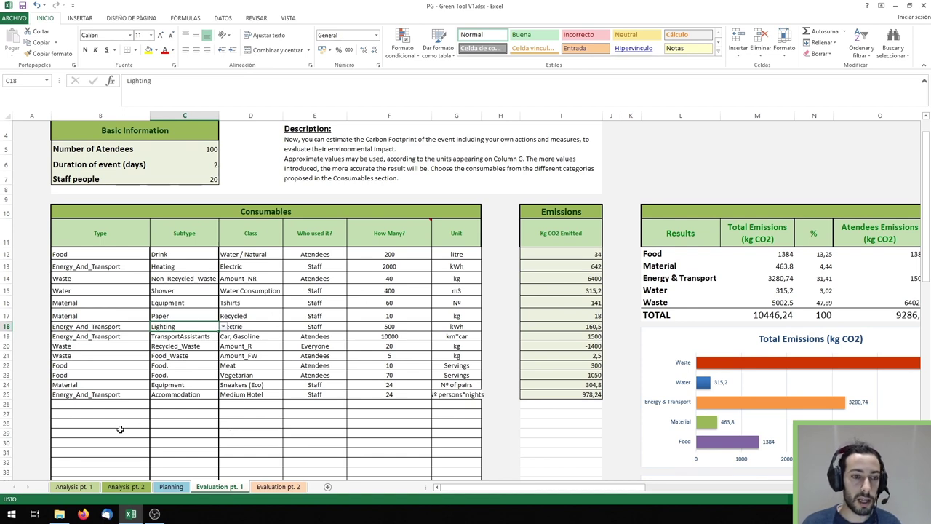
pyautogui.scroll(1, 320, 311)
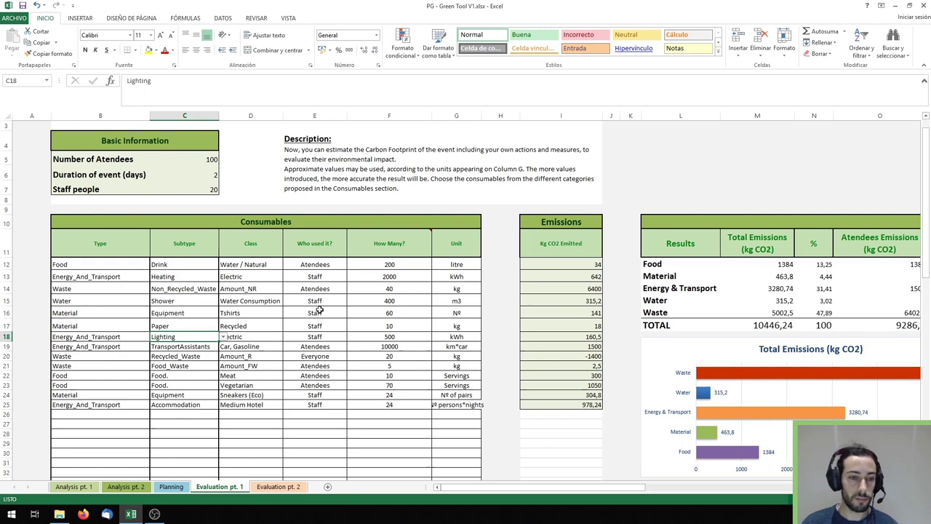
# Move to Evaluation pt. 2 and scroll back to column A to view the Event Sustainable Score
pyautogui.hotkey('ctrl', 'pagedown')
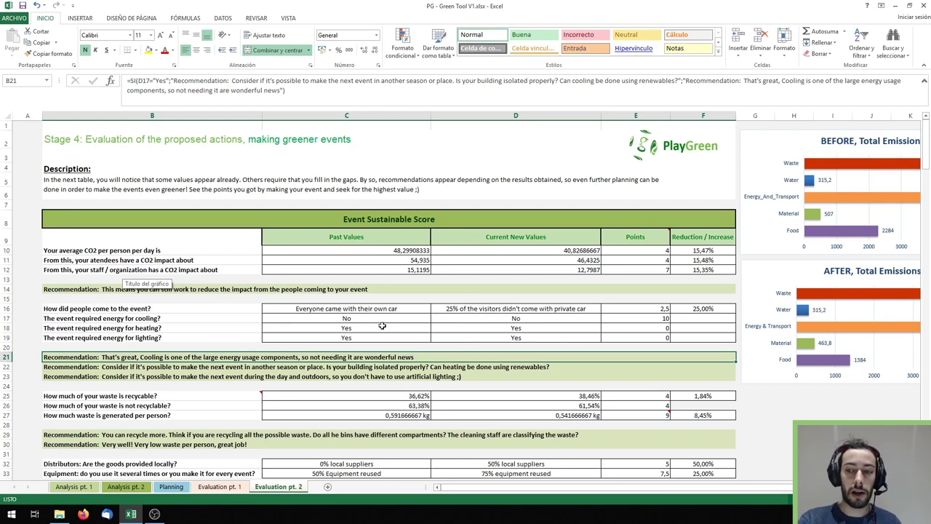
pyautogui.moveTo(459, 488); pyautogui.dragTo(505, 494)
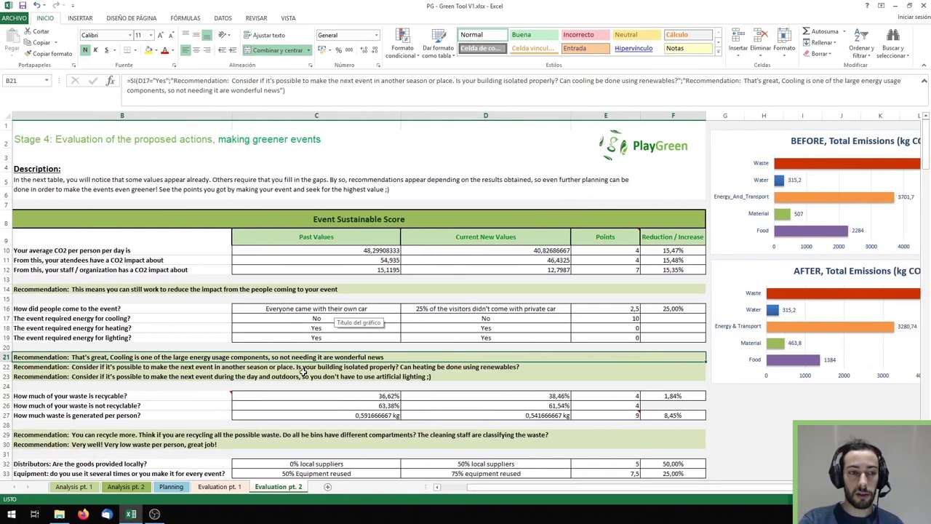
pyautogui.moveTo(478, 485); pyautogui.dragTo(449, 488)
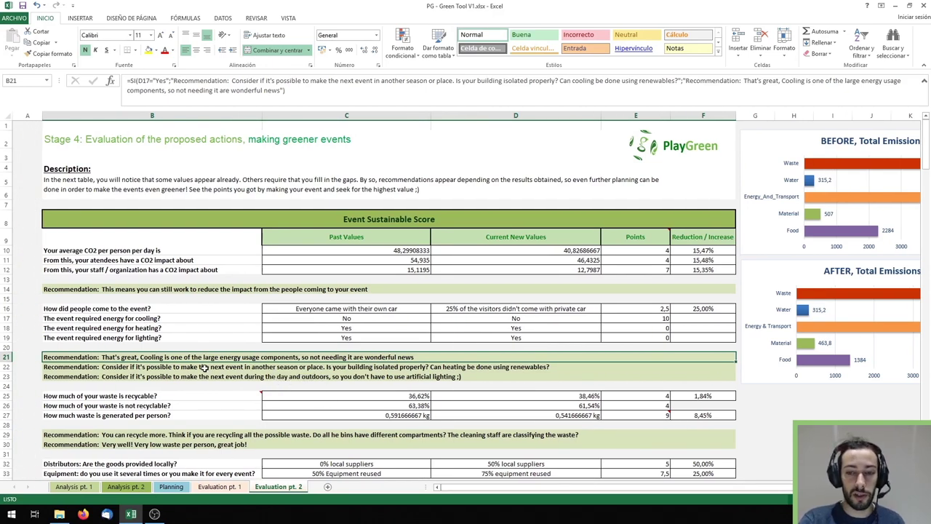
# Scroll down to reveal both TOTAL POINTS rows: 75 of 140 and 51 of 70
pyautogui.scroll(-2, 204, 368)
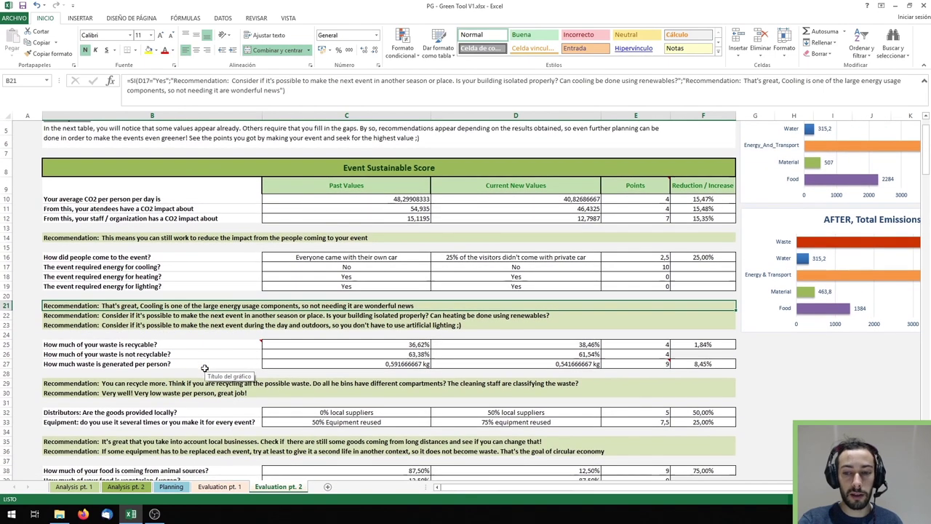
pyautogui.scroll(-5, 204, 368)
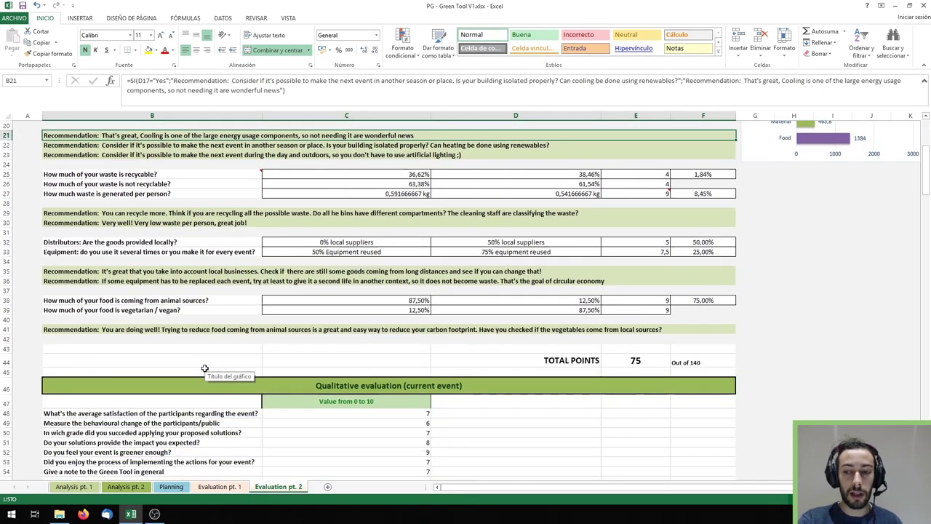
pyautogui.scroll(-1, 205, 368)
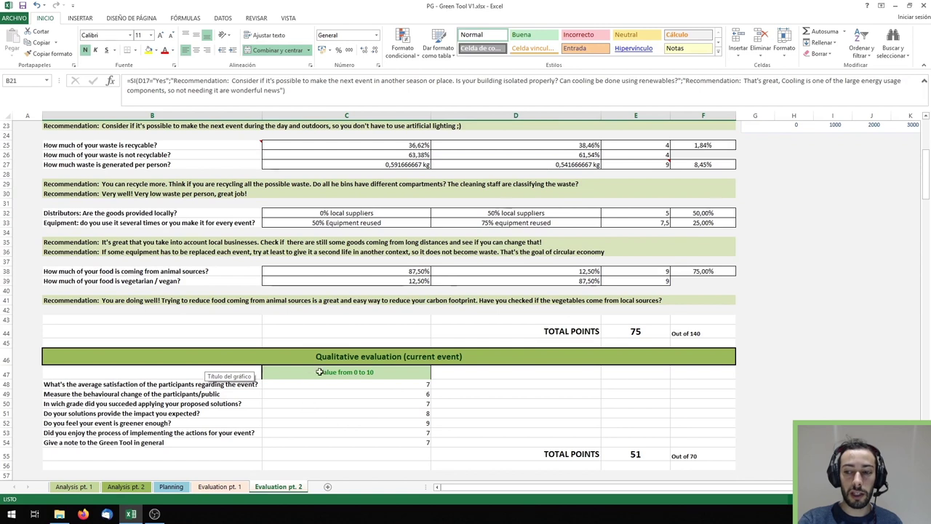